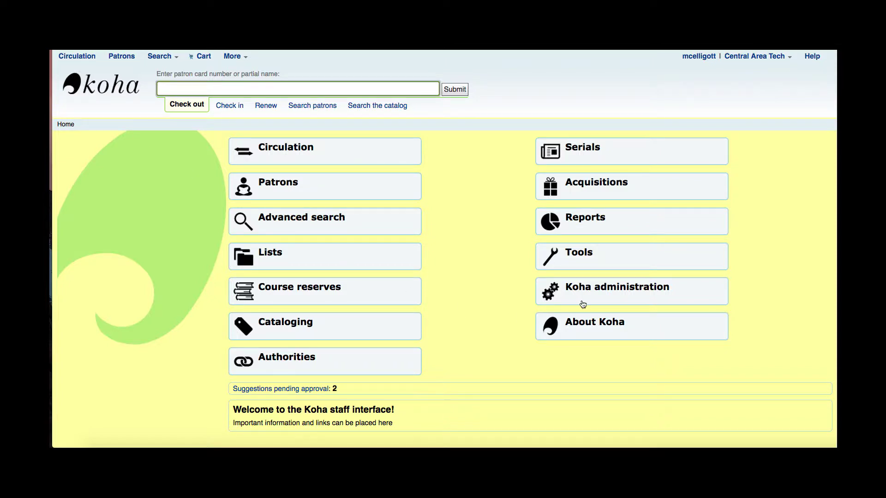
# Start a new patron category from the patron categories page in Koha administration.
pyautogui.click(604, 292)
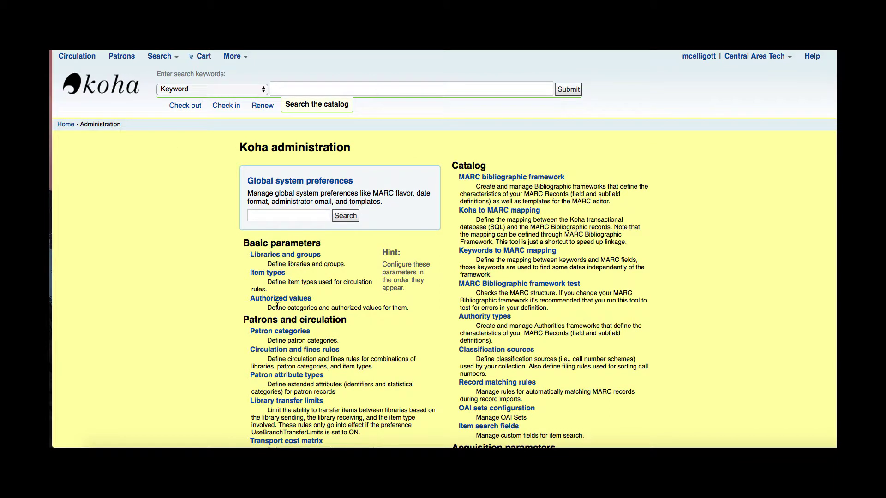
pyautogui.moveTo(354, 318); pyautogui.dragTo(232, 317)
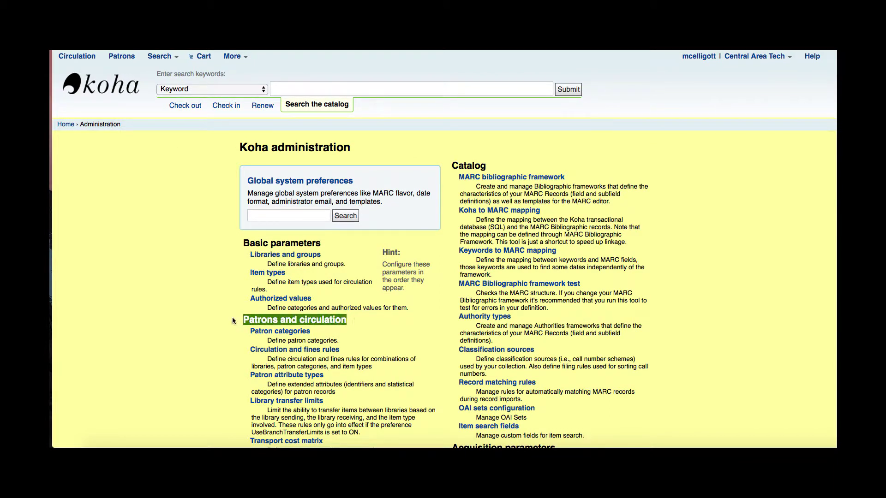
pyautogui.click(273, 332)
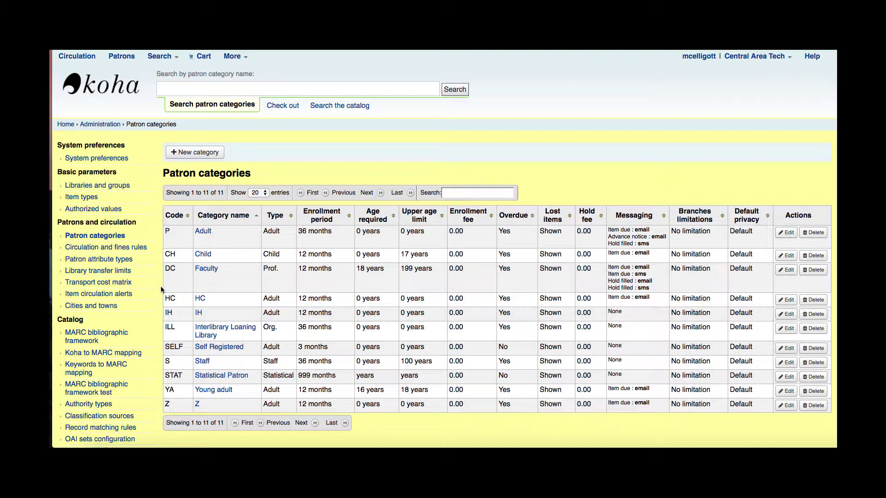
pyautogui.click(204, 156)
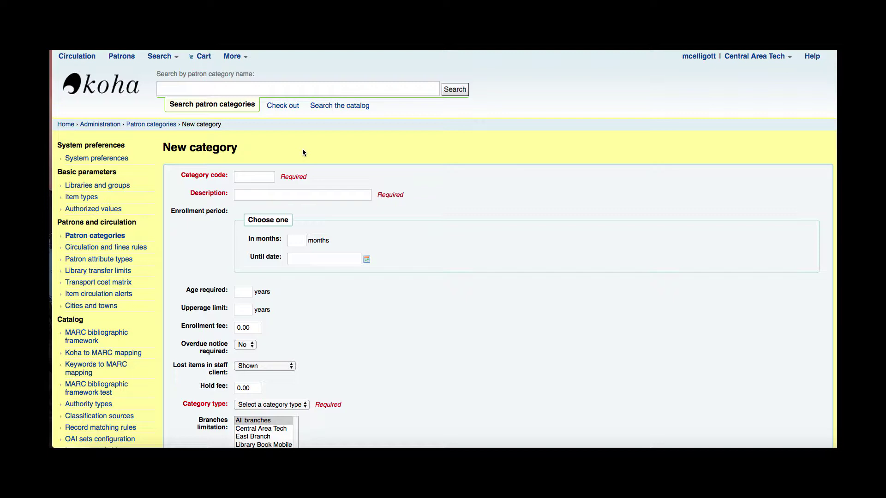
# Enter category code ALUMNI and description Alumni, with an enrollment period of 12 months.
pyautogui.click(257, 178)
pyautogui.write('ALUMNI')
pyautogui.press('Tab')
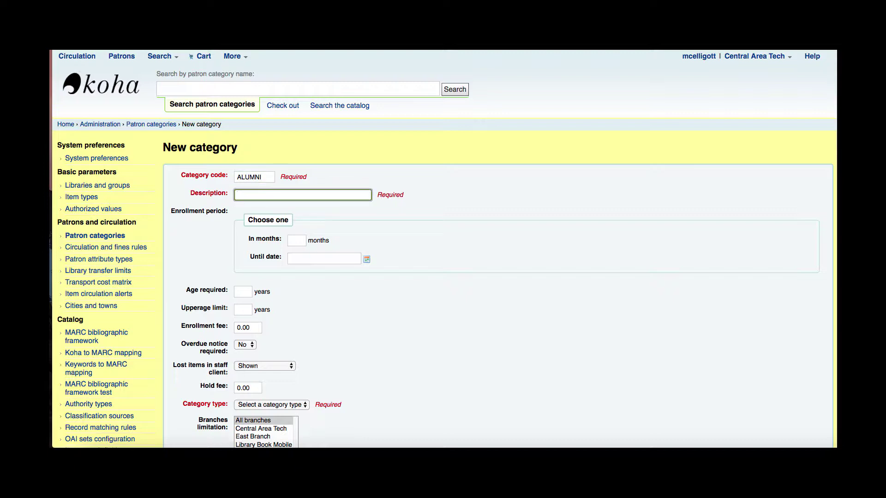
pyautogui.write('Alumni')
pyautogui.click(291, 240)
pyautogui.write('12')
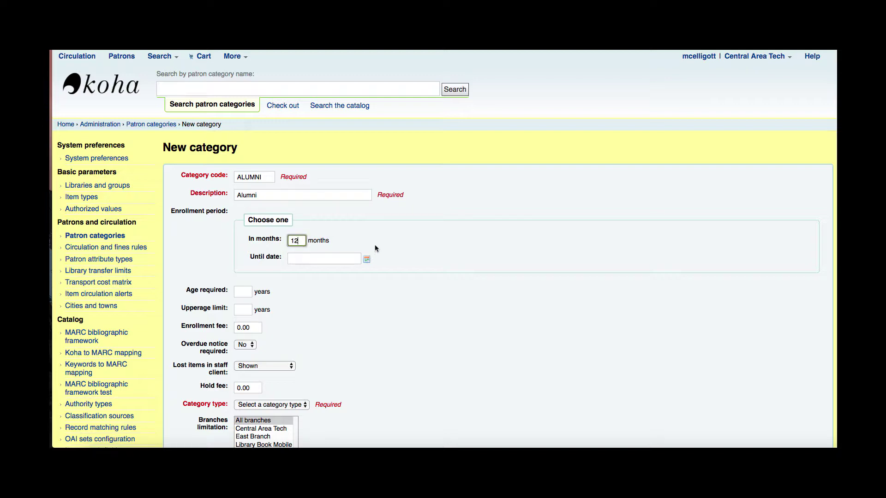
pyautogui.click(374, 244)
# Set overdue notice required to Yes and the category type to Adult.
pyautogui.scroll(-2, 314, 317)
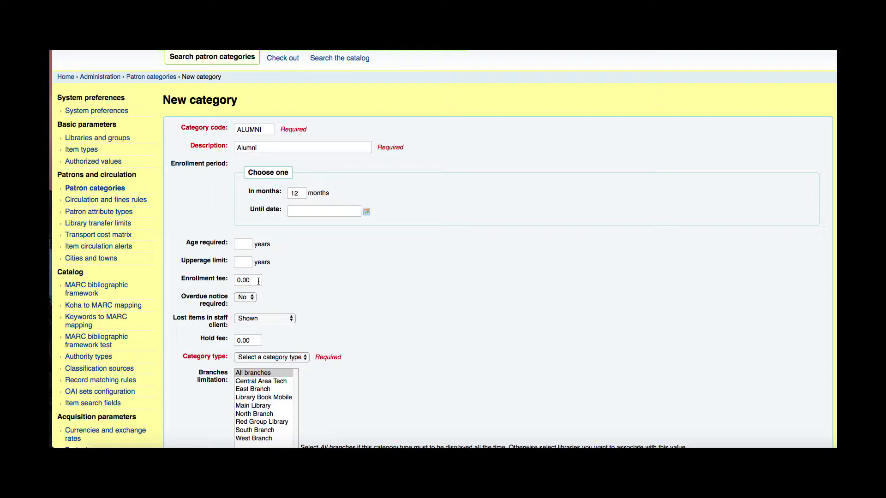
pyautogui.click(245, 298)
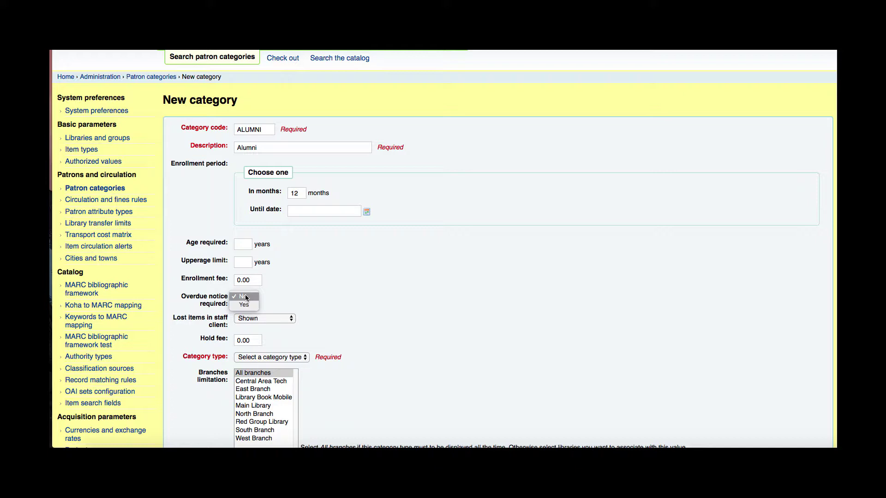
pyautogui.click(245, 304)
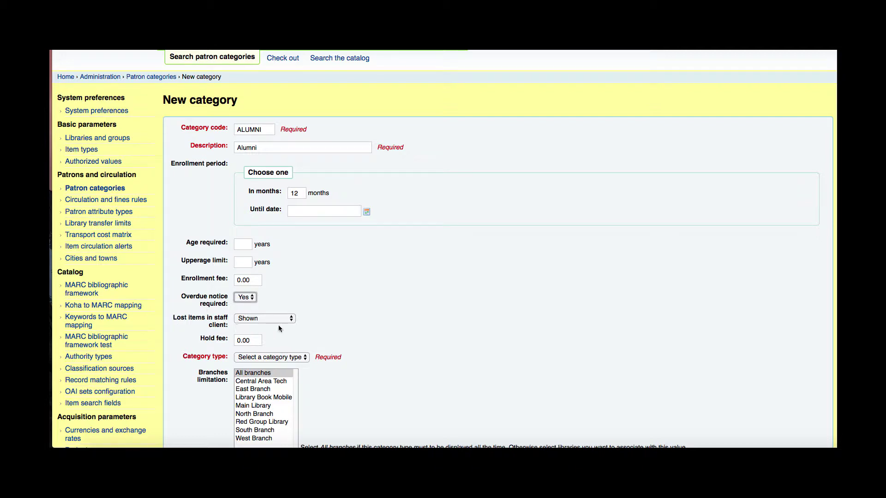
pyautogui.scroll(-1, 328, 333)
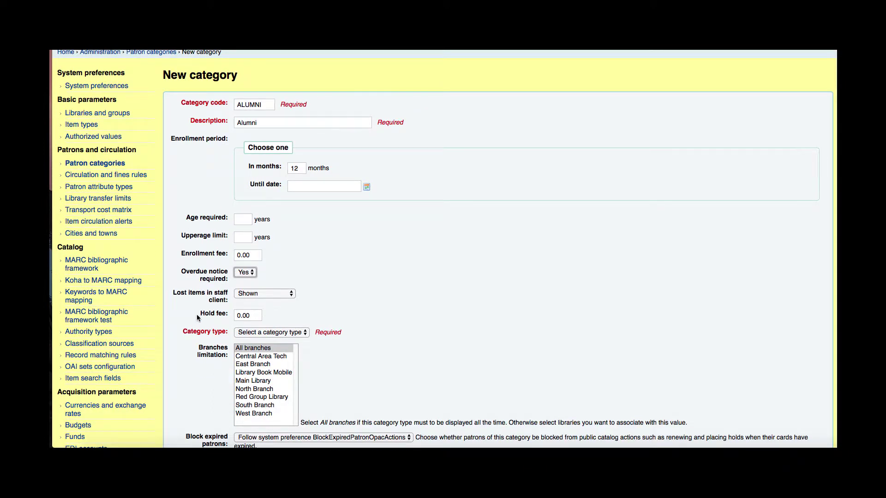
pyautogui.click(255, 315)
pyautogui.click(271, 332)
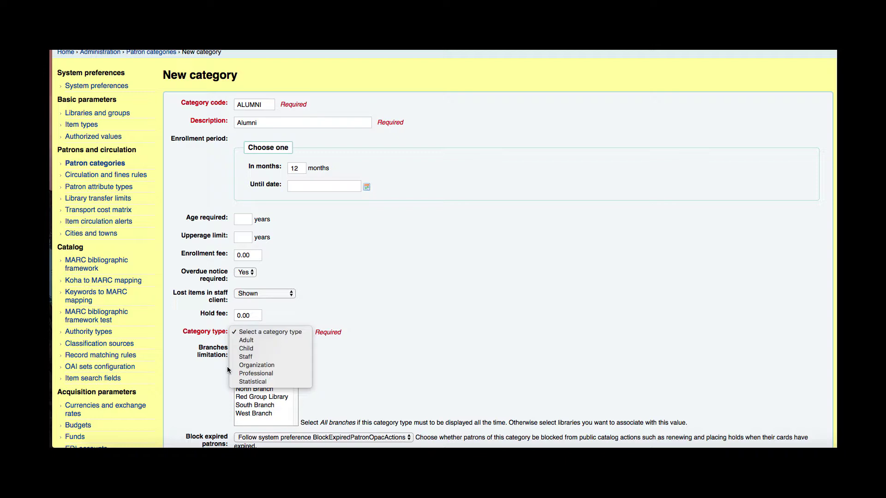
pyautogui.click(249, 340)
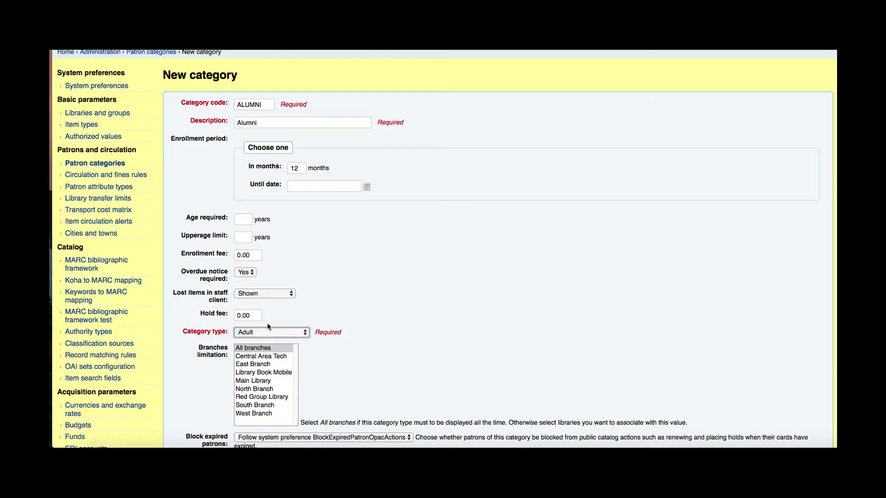
# Set blocking of expired patrons to Follow system preference BlockExpiredPatronOpacActions.
pyautogui.scroll(-4, 280, 334)
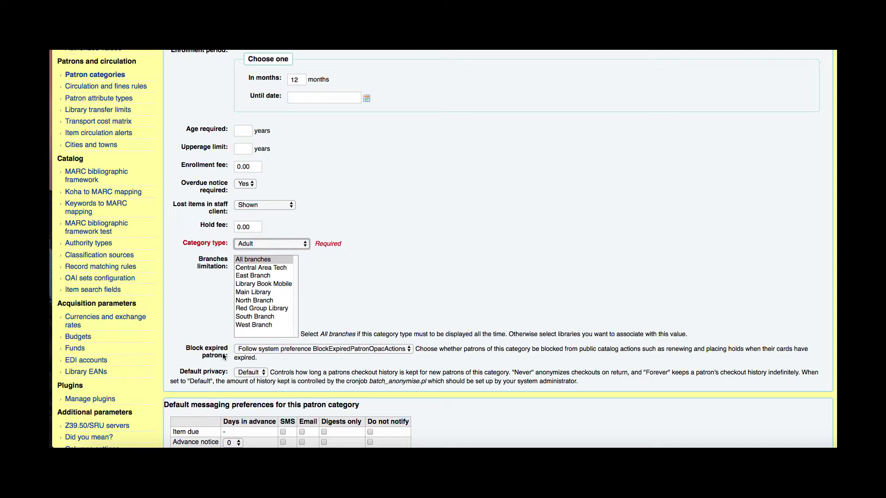
pyautogui.click(244, 350)
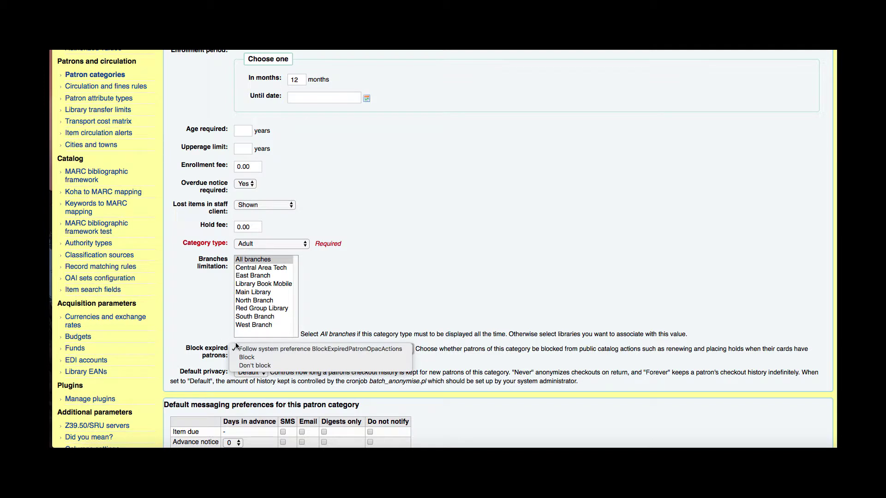
pyautogui.click(246, 350)
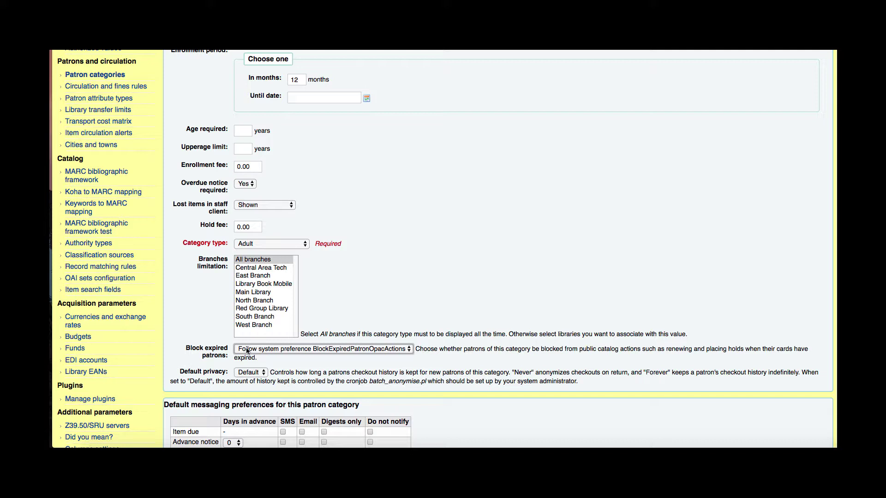
# Enable email messaging for advance notice, 3 days ahead, and for hold filled, and save the patron category.
pyautogui.scroll(-1, 193, 354)
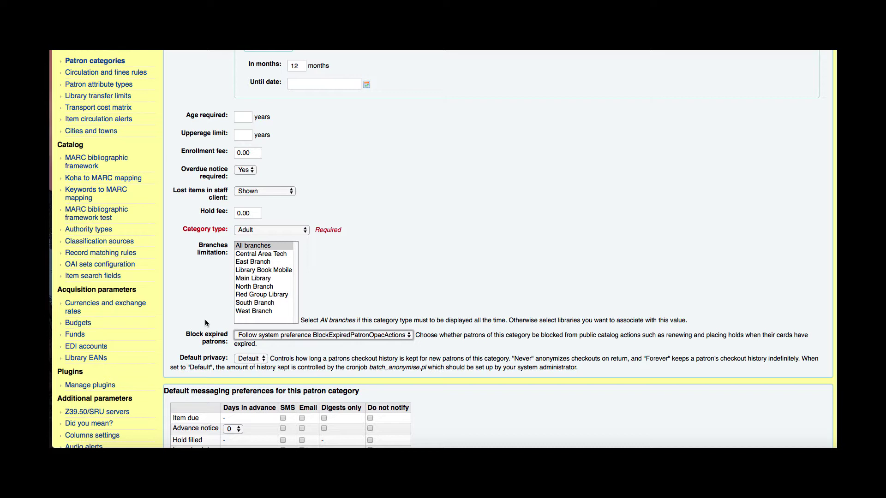
pyautogui.scroll(-3, 204, 323)
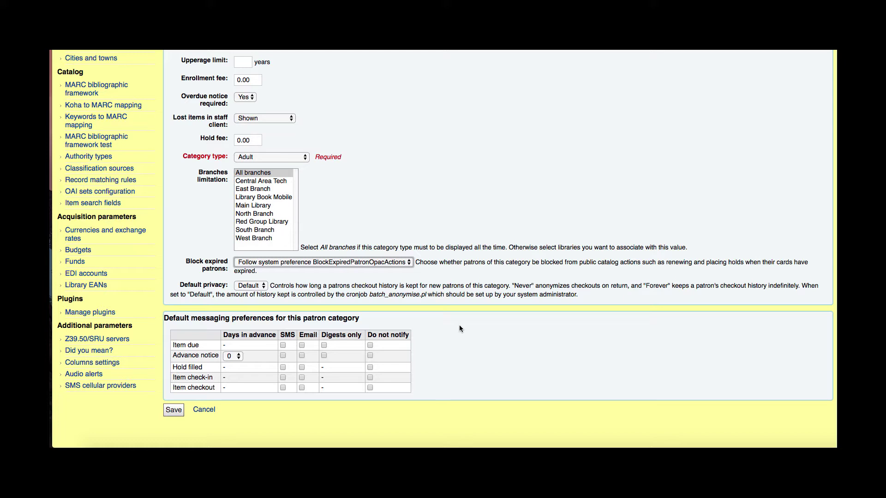
pyautogui.click(238, 359)
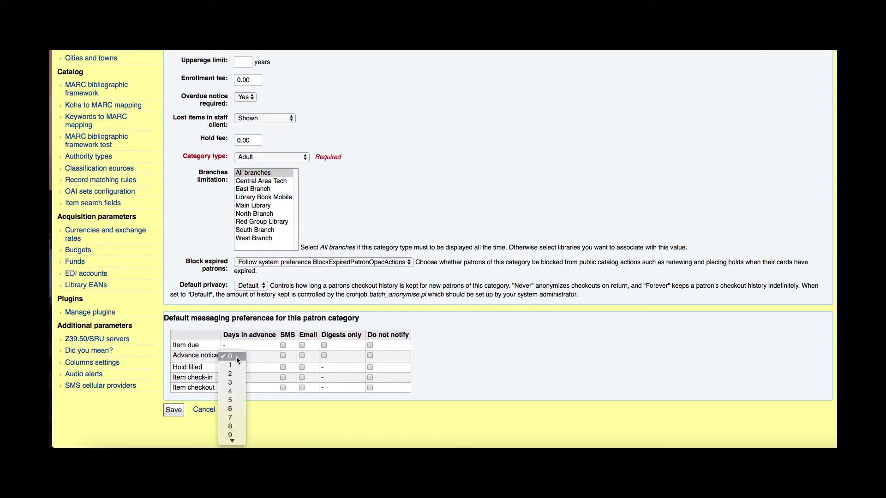
pyautogui.click(237, 383)
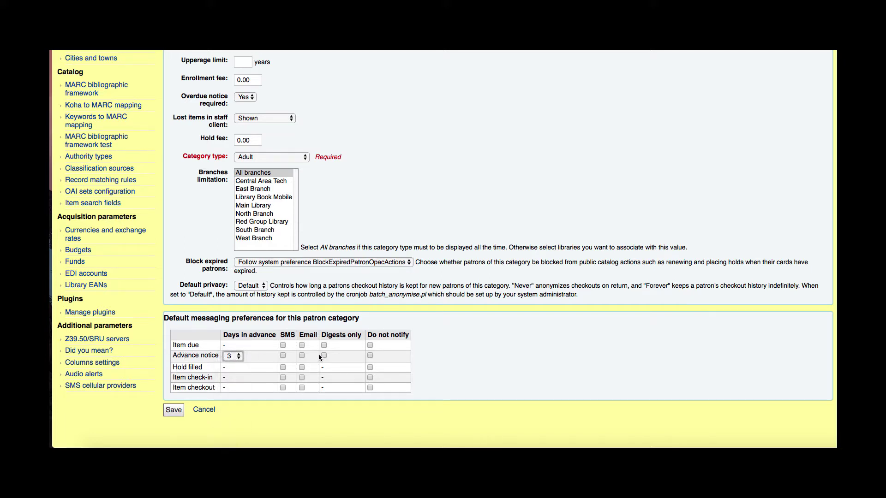
pyautogui.click(302, 355)
pyautogui.click(178, 411)
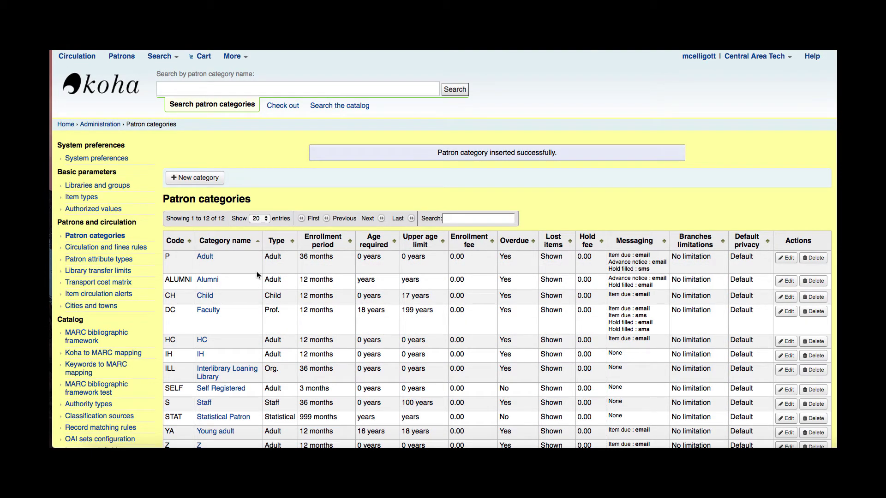
# Check the saved patron category list and show the categories offered when adding a new patron in Patrons.
pyautogui.scroll(-3, 257, 276)
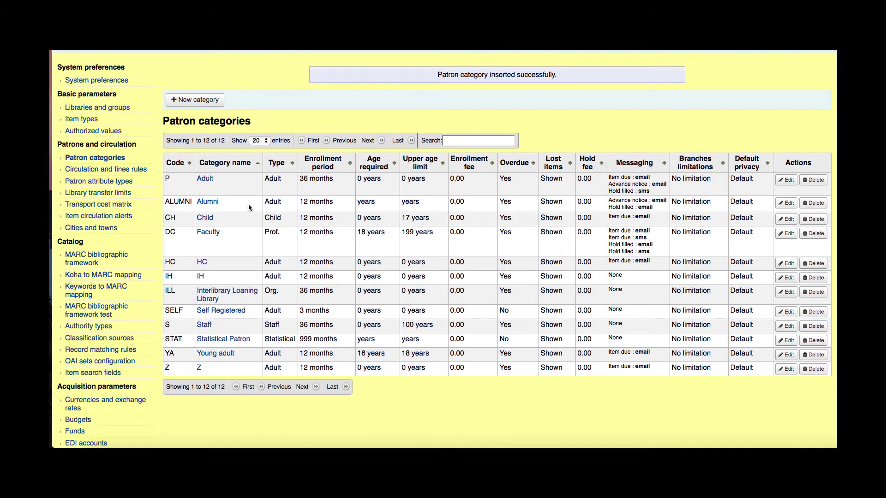
pyautogui.scroll(3, 248, 208)
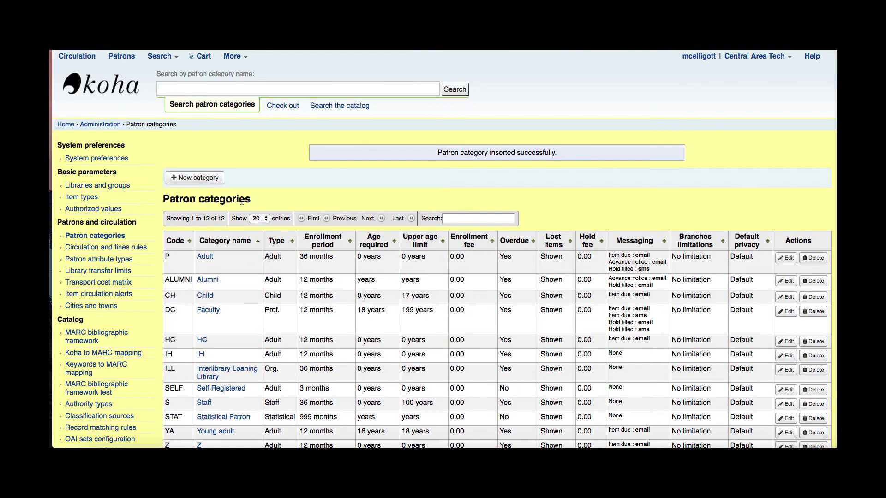
pyautogui.click(131, 60)
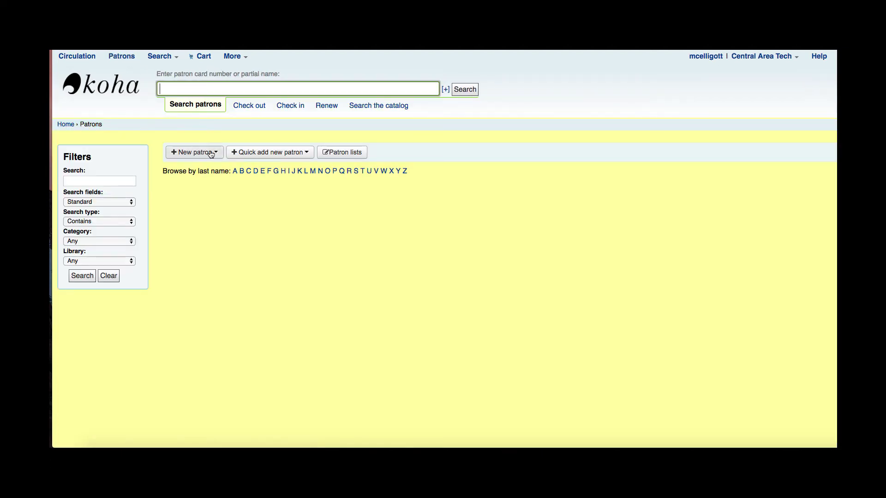
pyautogui.click(211, 154)
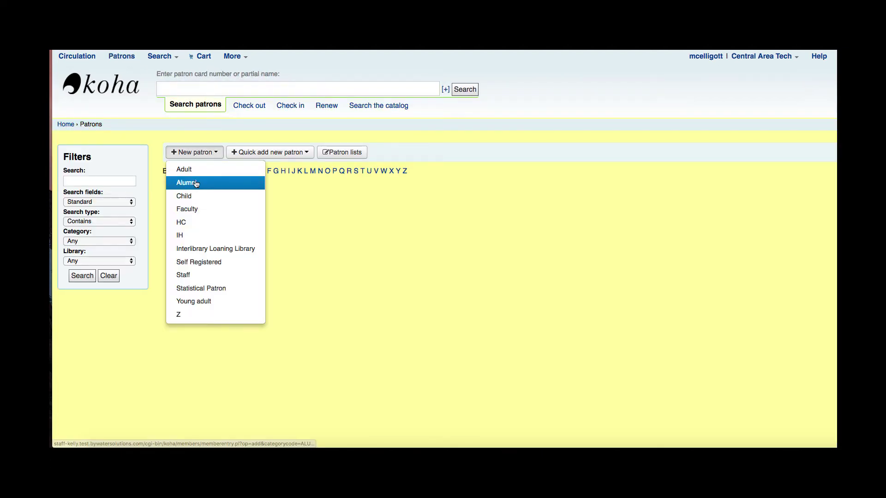